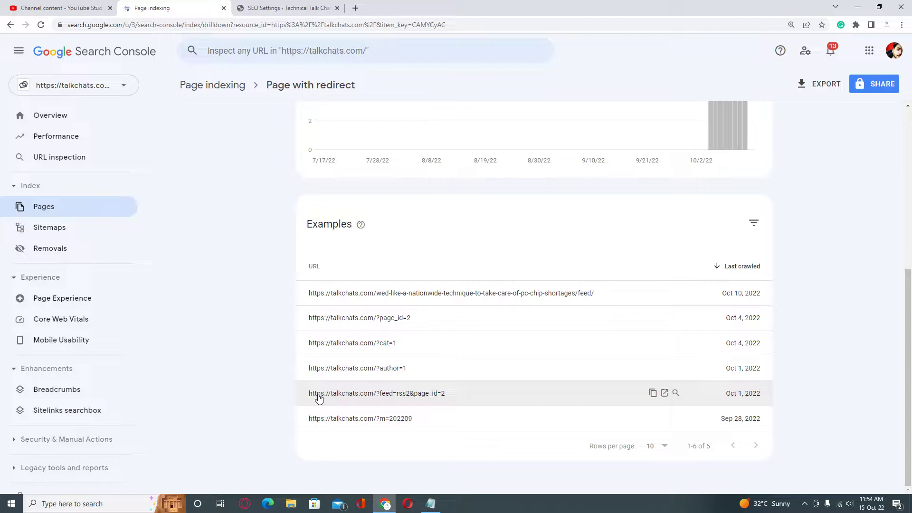
Step: Switch to the SEO Settings tab showing Rank Math's Links panel, with Redirect Attachments still off
scroll(228, 265, up, 2)
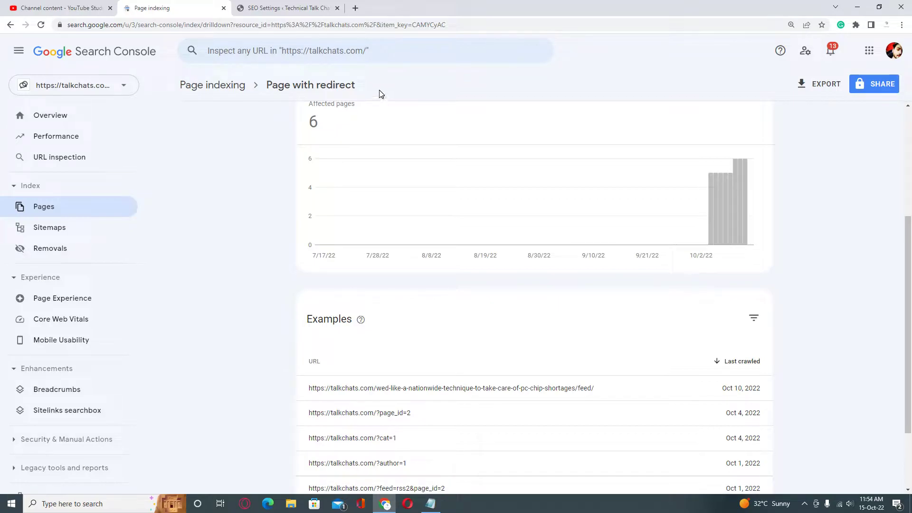
click(287, 4)
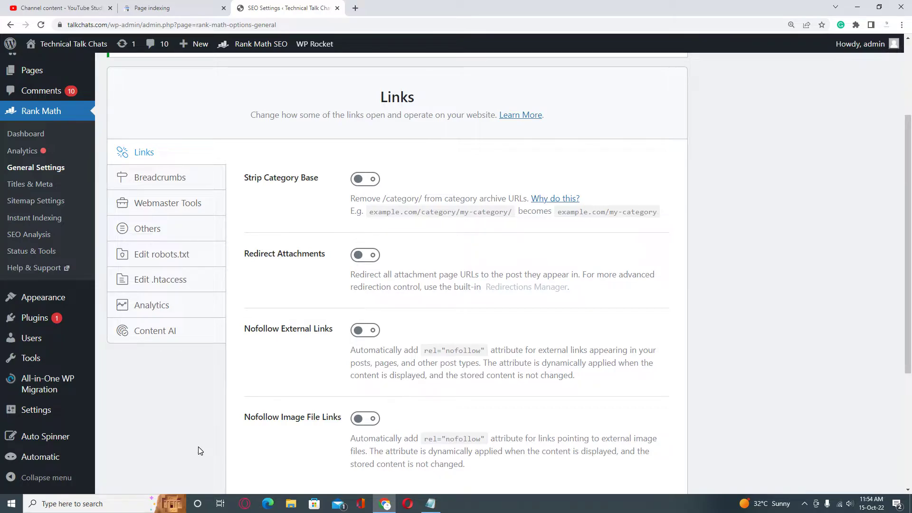
mouse_move(46, 320)
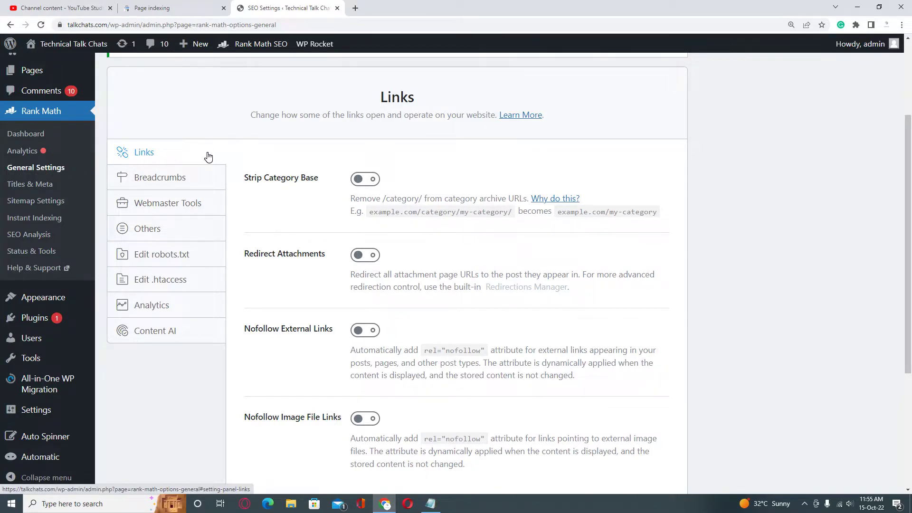
scroll(216, 152, down, 2)
scroll(218, 152, up, 1)
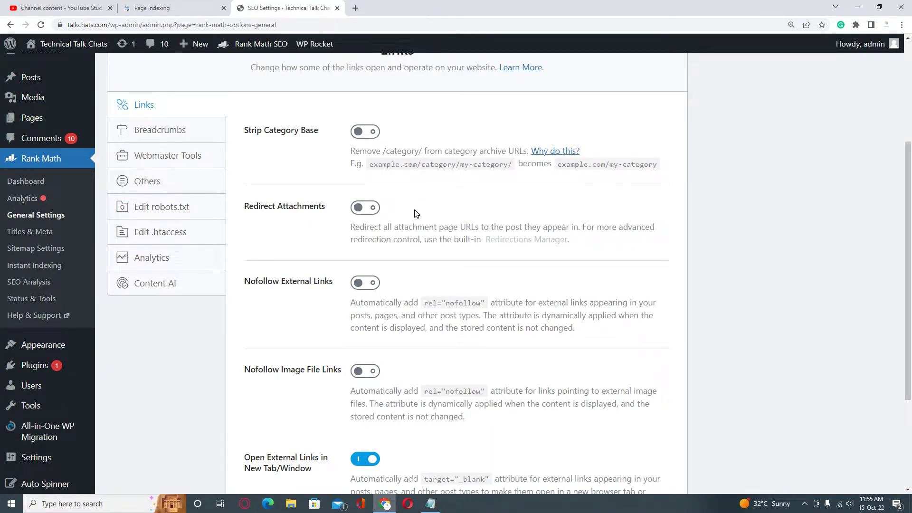
click(366, 207)
scroll(730, 300, down, 5)
scroll(857, 342, up, 5)
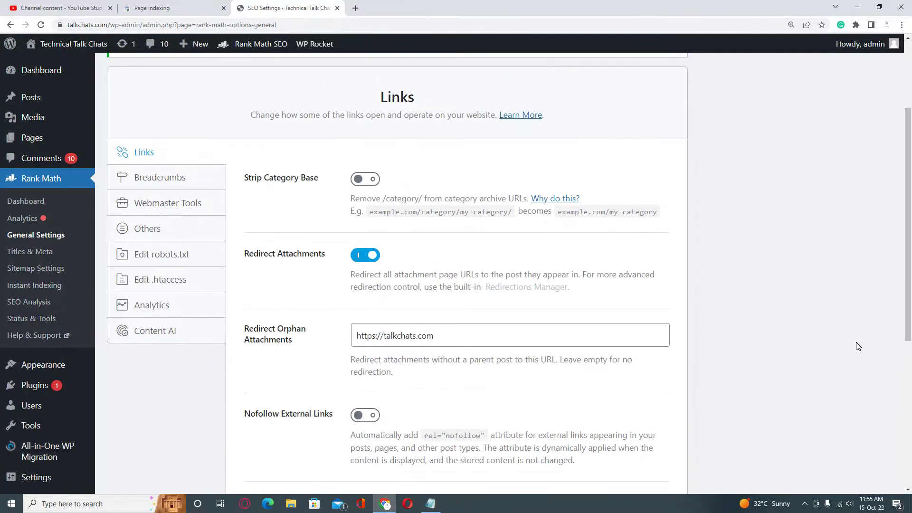
click(459, 338)
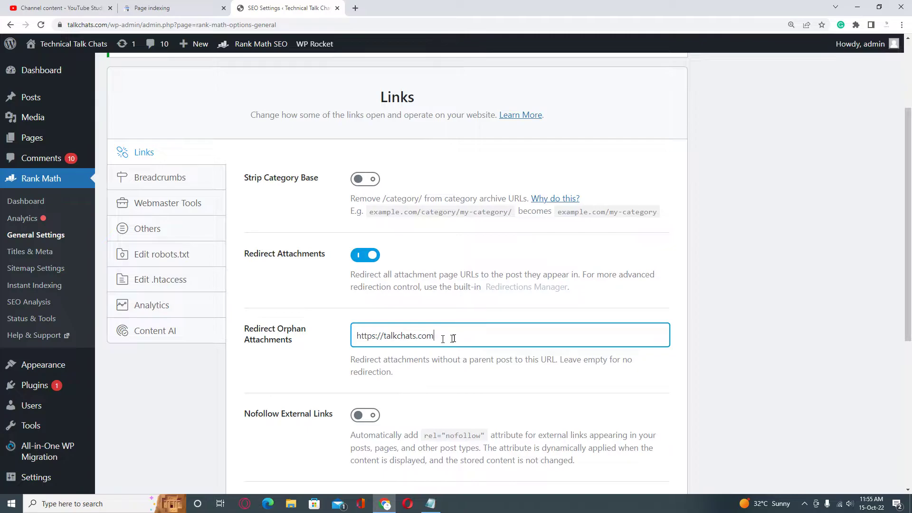
drag(454, 337, 355, 335)
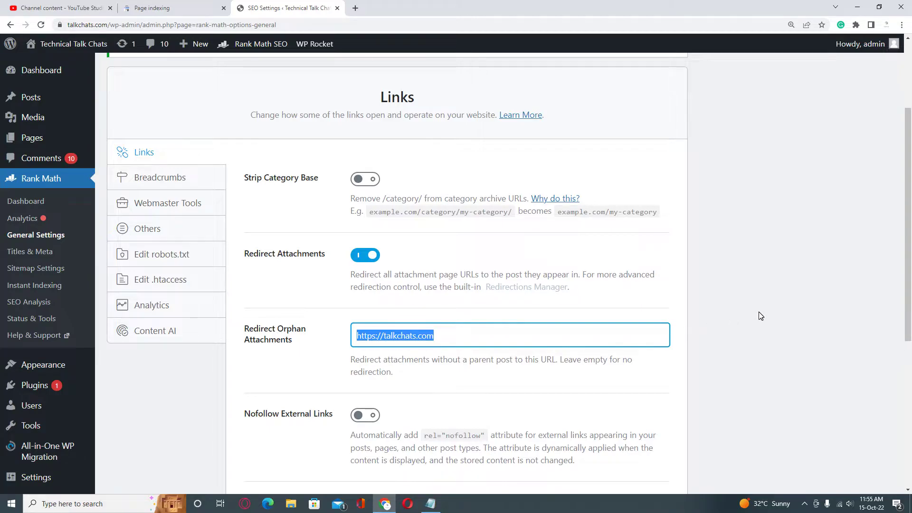
scroll(760, 316, down, 5)
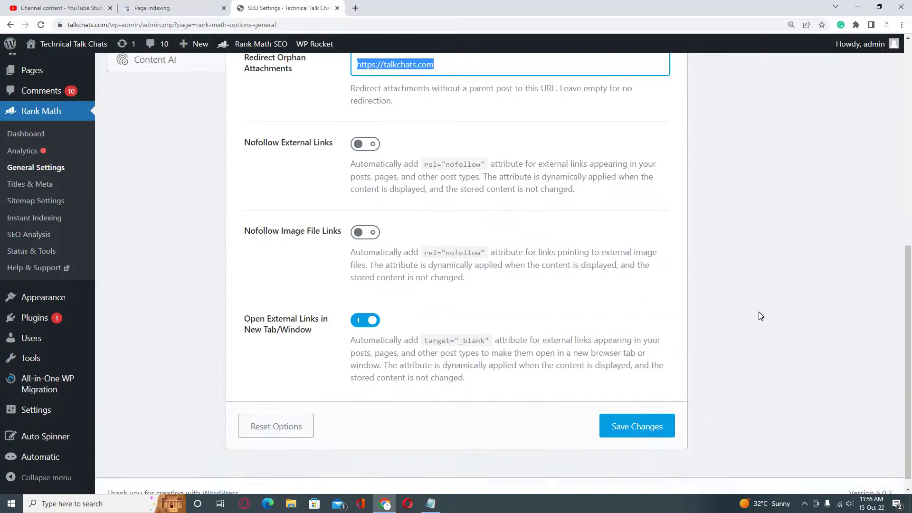
scroll(759, 315, up, 4)
click(451, 237)
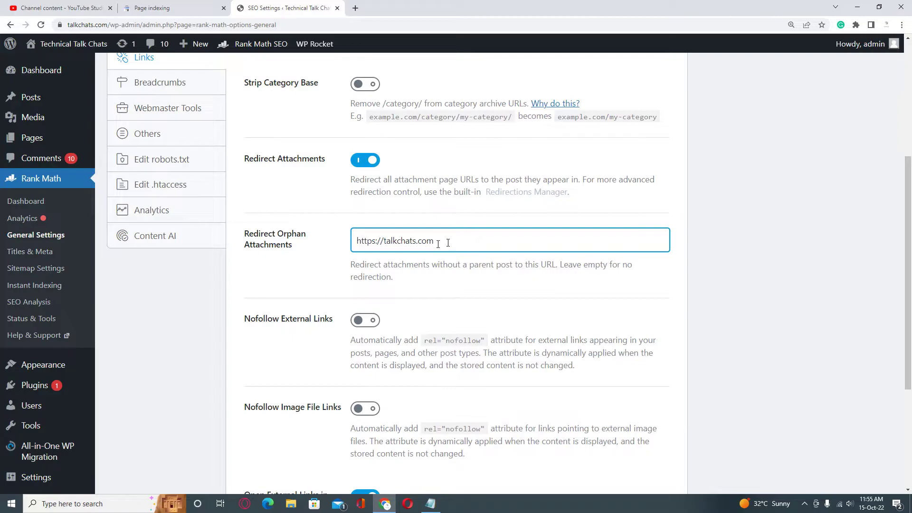
triple_click(437, 243)
Step: Save the updated Rank Math Links settings
scroll(861, 269, down, 4)
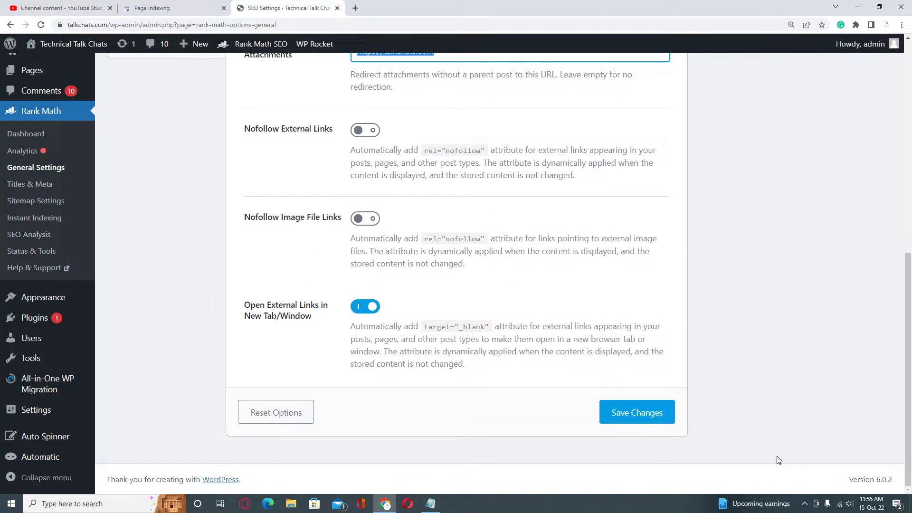
click(615, 418)
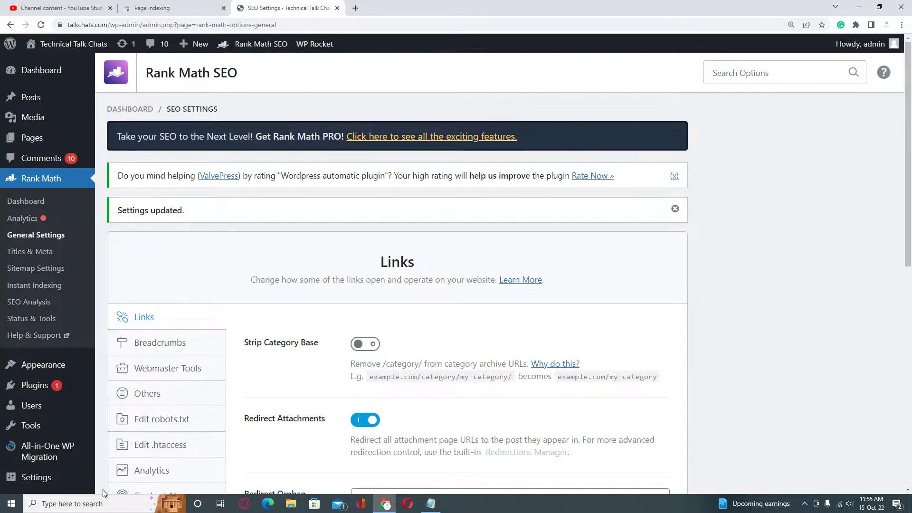
scroll(836, 331, down, 4)
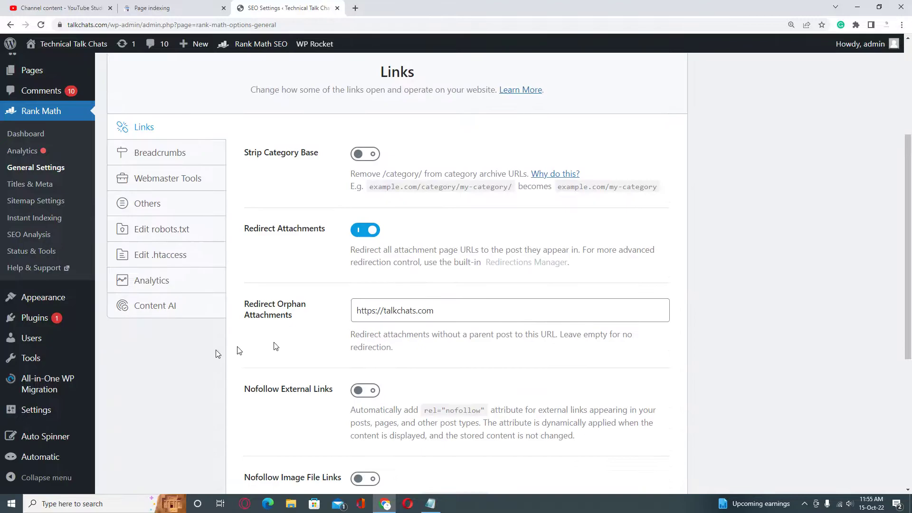
Step: Go to Installed Plugins and scroll through the plugin list
mouse_move(78, 317)
click(116, 320)
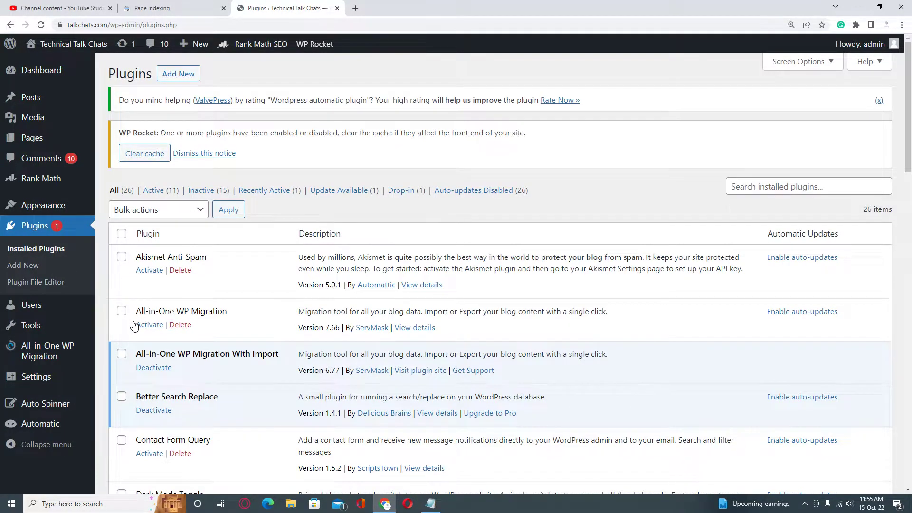
scroll(249, 340, down, 10)
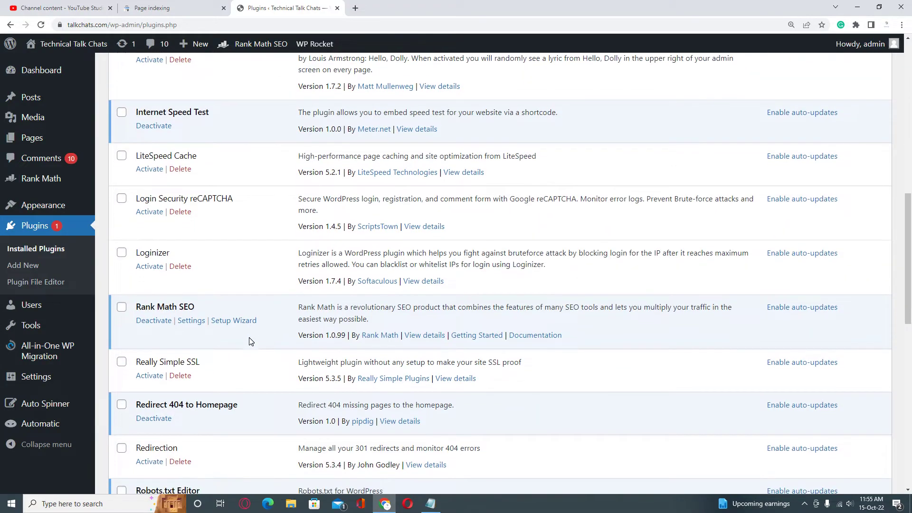
scroll(251, 341, down, 4)
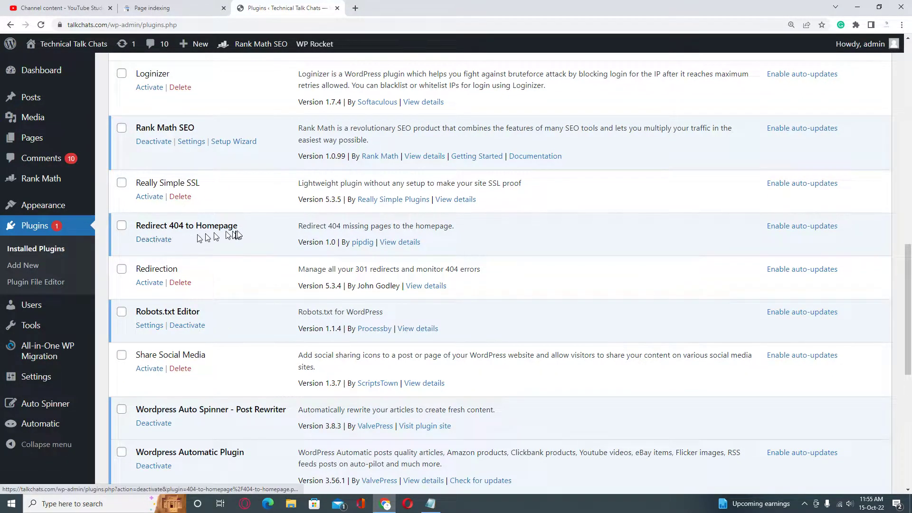
Step: Deactivate the Redirect 404 to Homepage plugin
drag(259, 227, 119, 233)
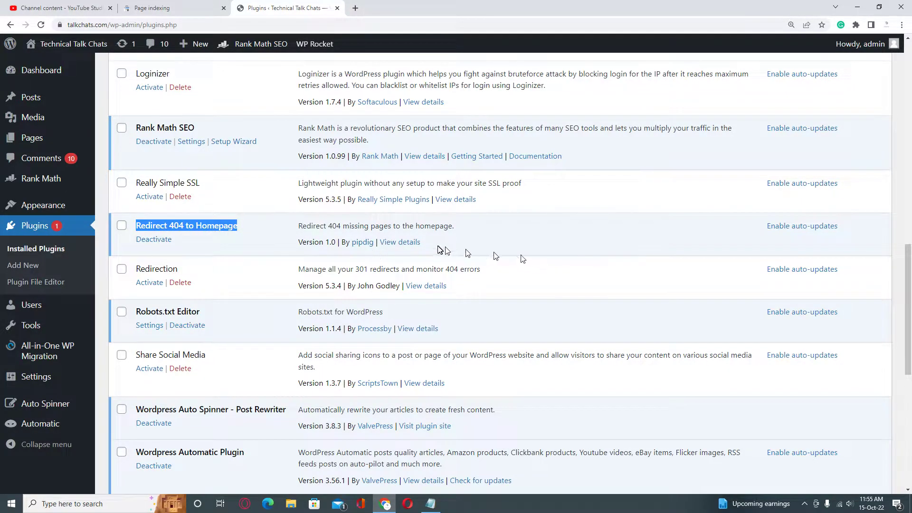
click(167, 252)
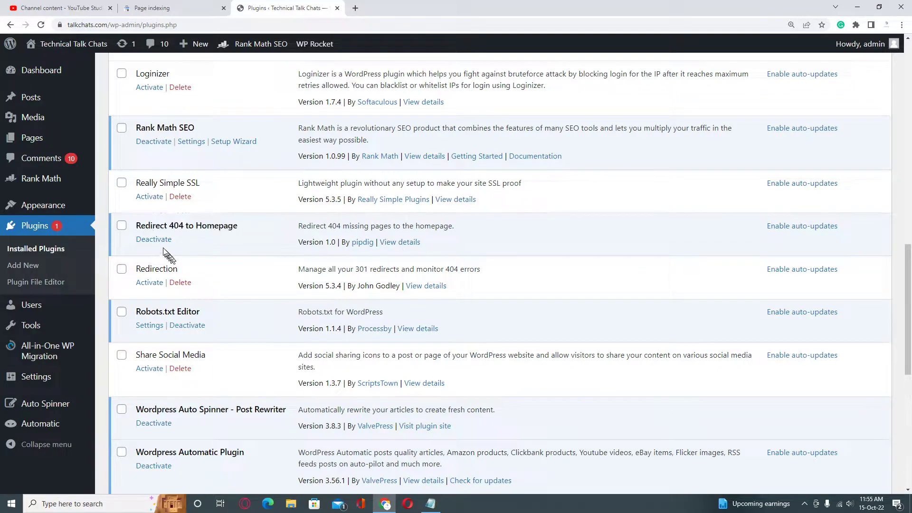
click(154, 245)
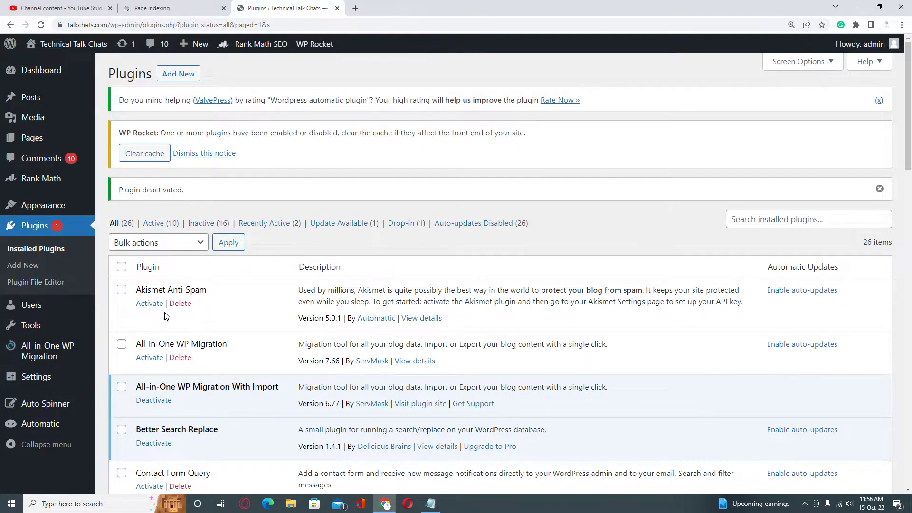
scroll(166, 316, down, 6)
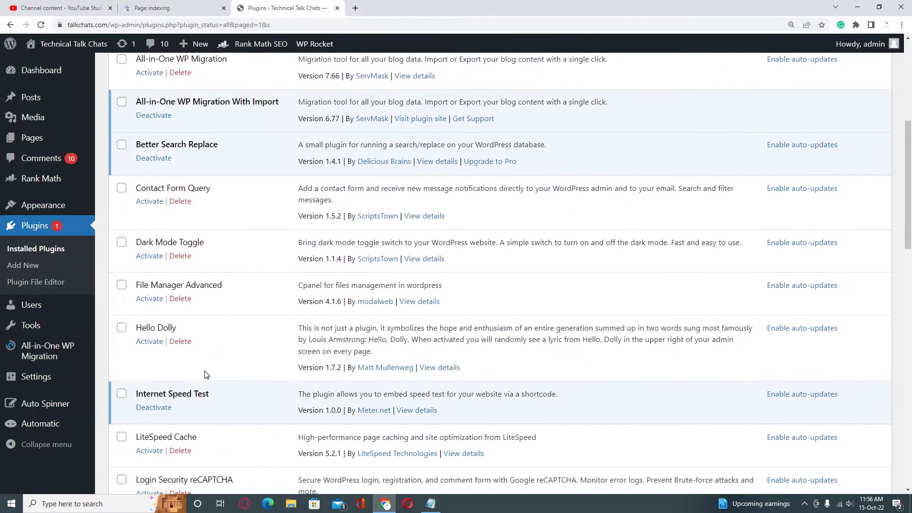
Step: Switch to Search Console and open the Page indexing overview
click(189, 5)
scroll(403, 280, down, 2)
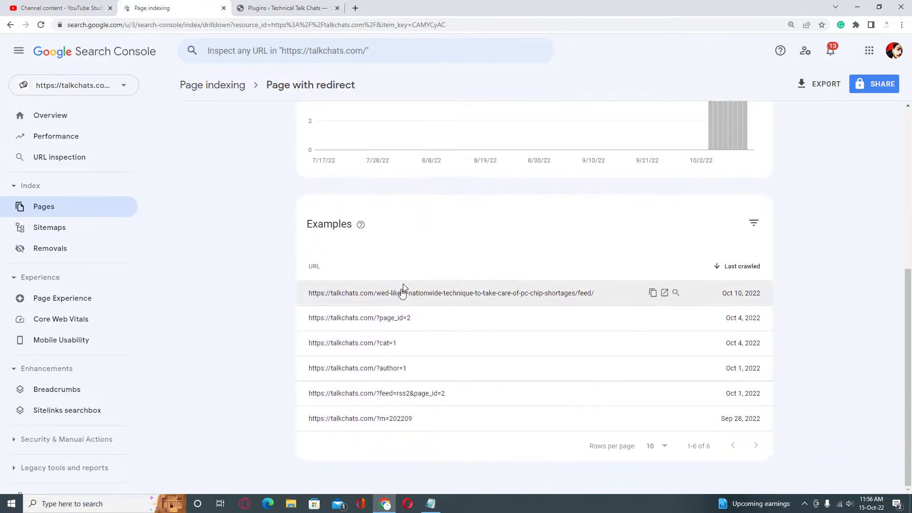
click(69, 209)
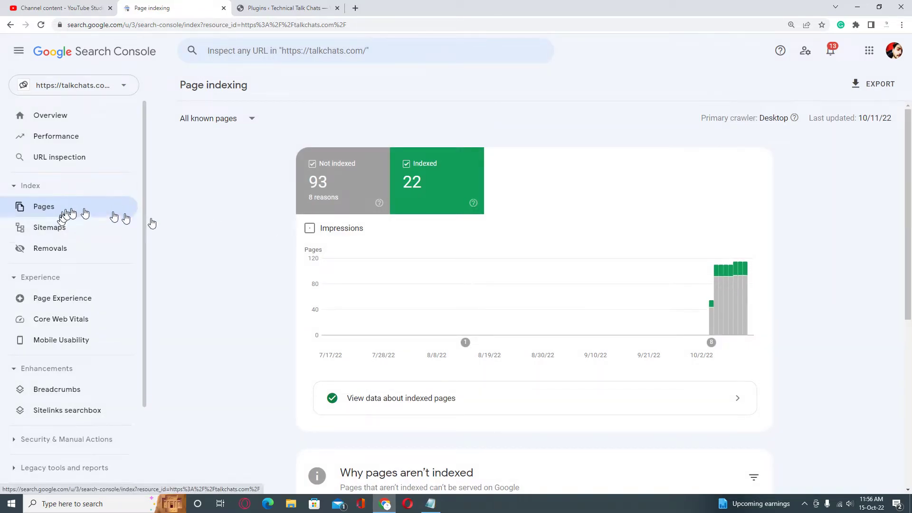
scroll(380, 237, down, 6)
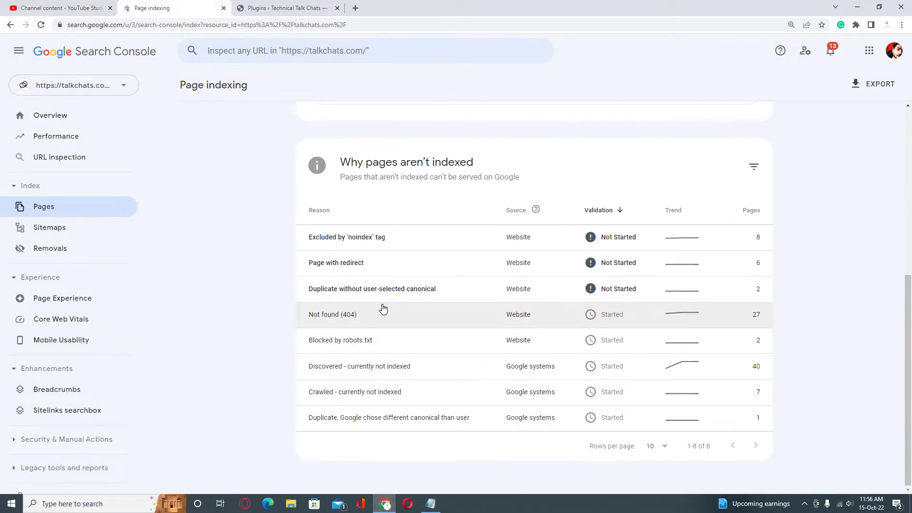
Step: Review the six Page with redirect example URLs, then return to the reasons table
click(380, 264)
scroll(379, 271, down, 5)
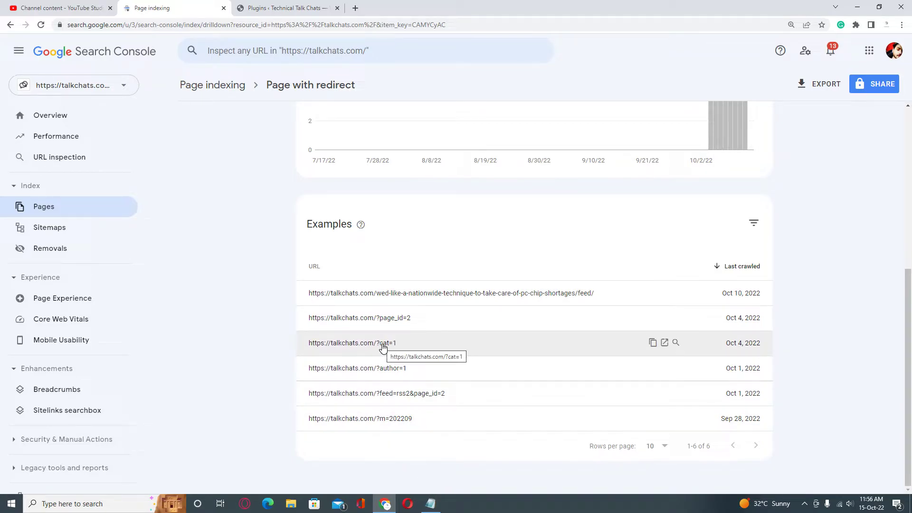
click(70, 206)
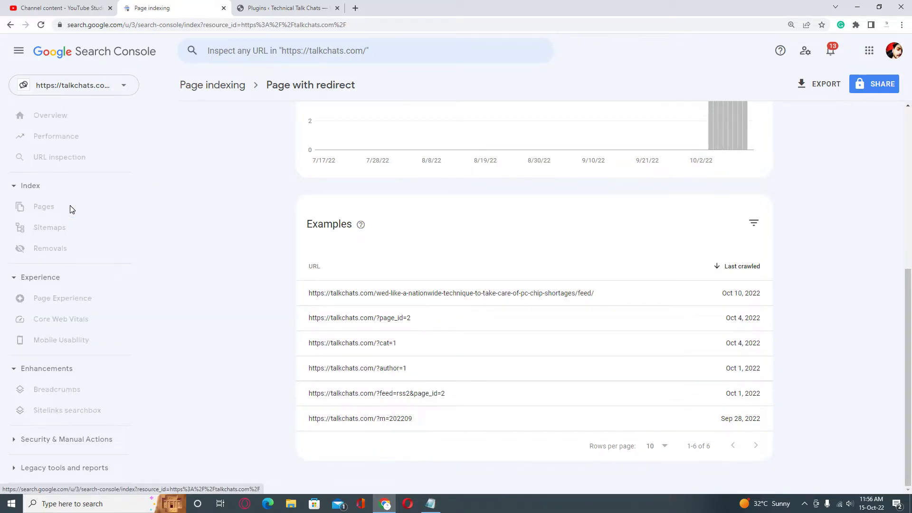
scroll(321, 339, down, 5)
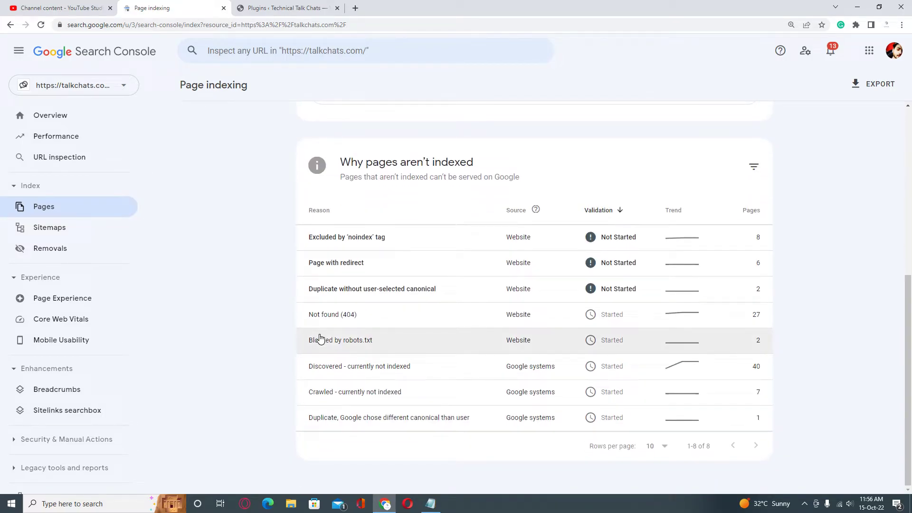
Step: Start Validate Fix for the Page with redirect issue, then reload the Page indexing overview
click(351, 263)
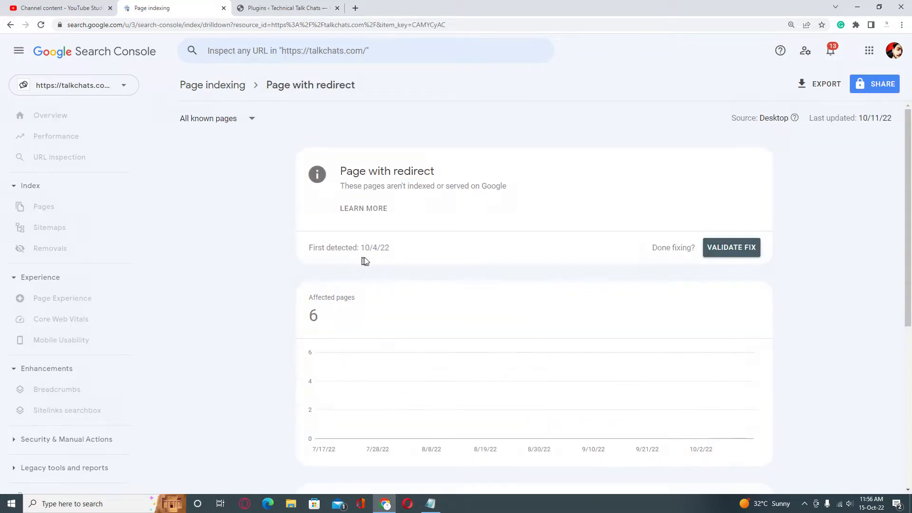
click(725, 253)
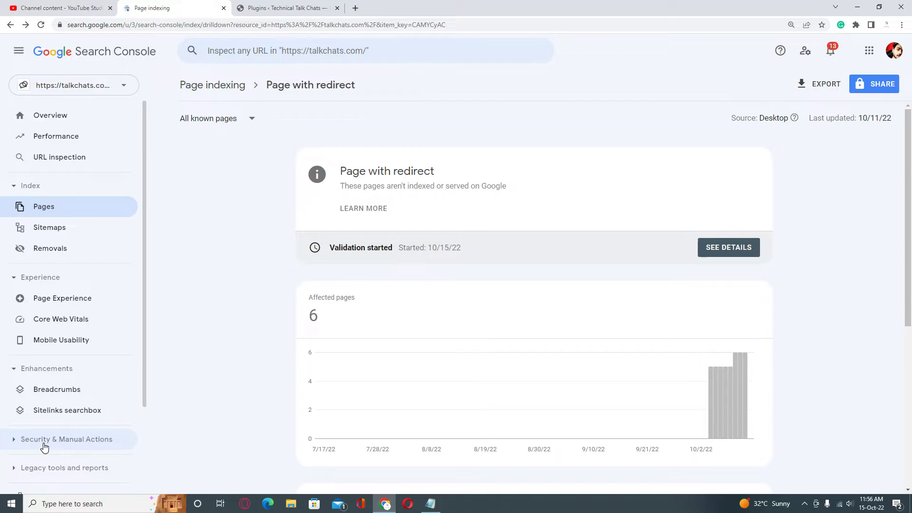
click(73, 207)
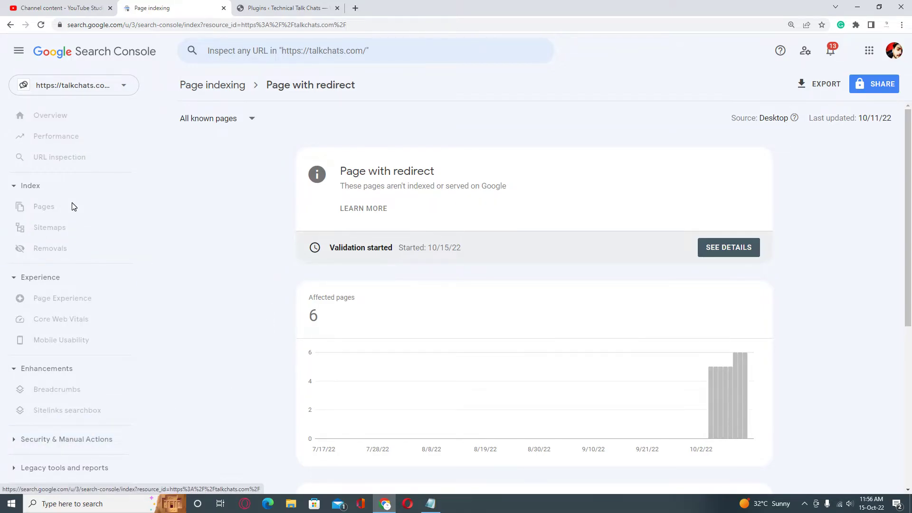
click(42, 24)
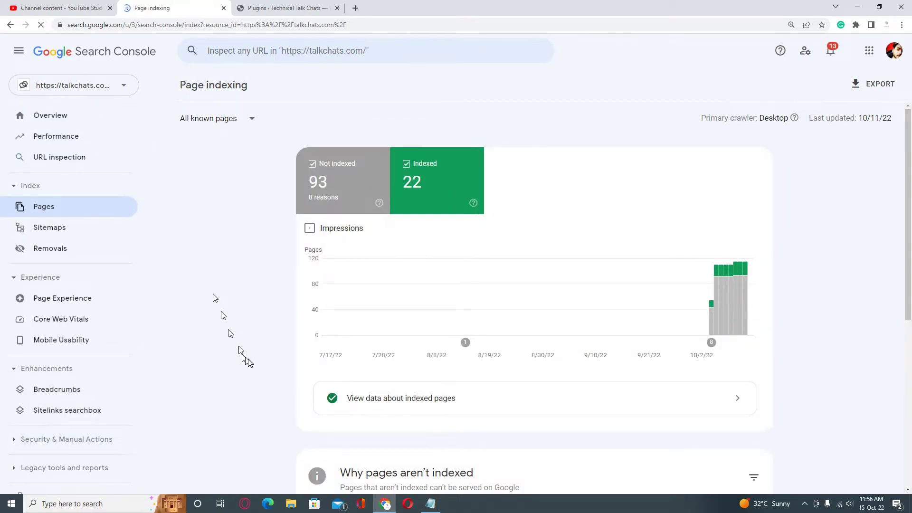
scroll(248, 362, down, 6)
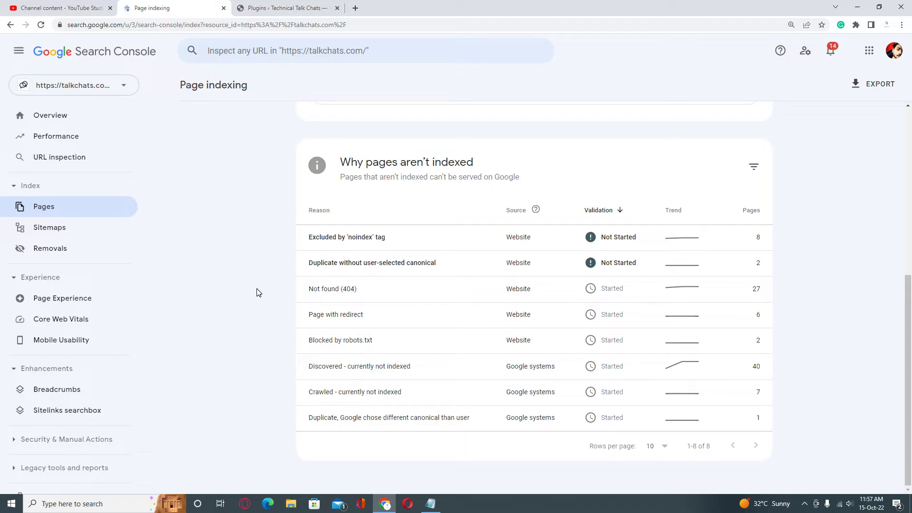
Step: Back on the WordPress Plugins tab, clear the WP Rocket cache from the admin bar
click(291, 8)
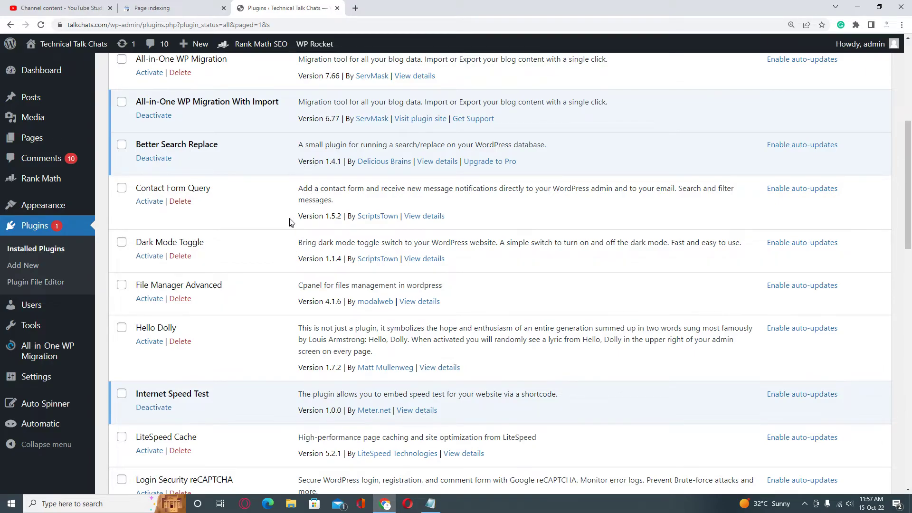
mouse_move(322, 45)
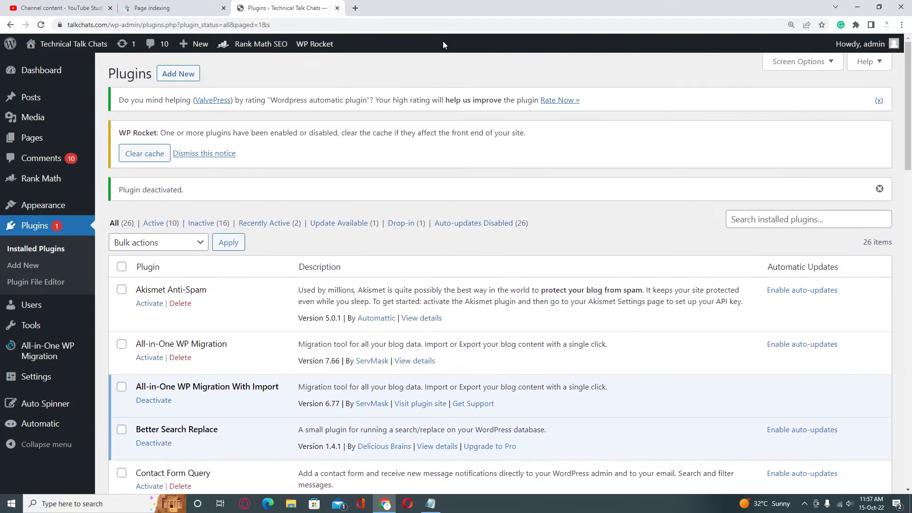
mouse_move(297, 46)
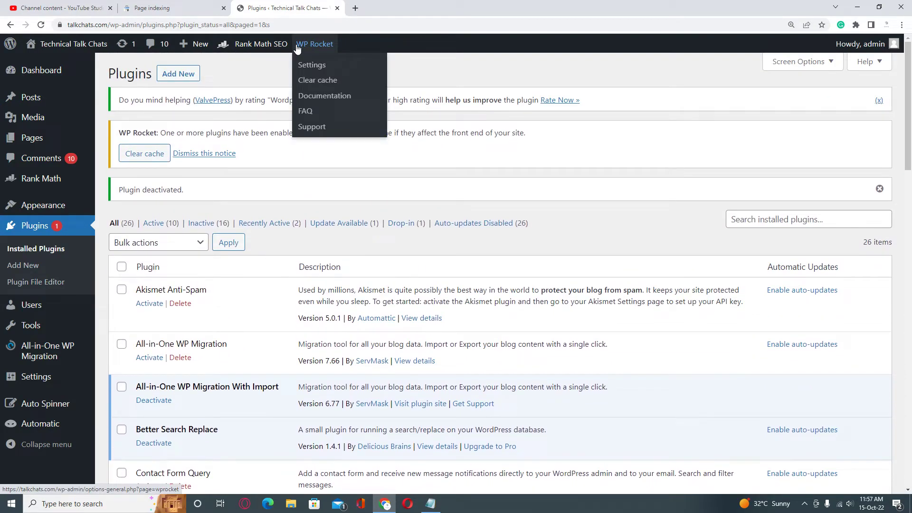
click(319, 80)
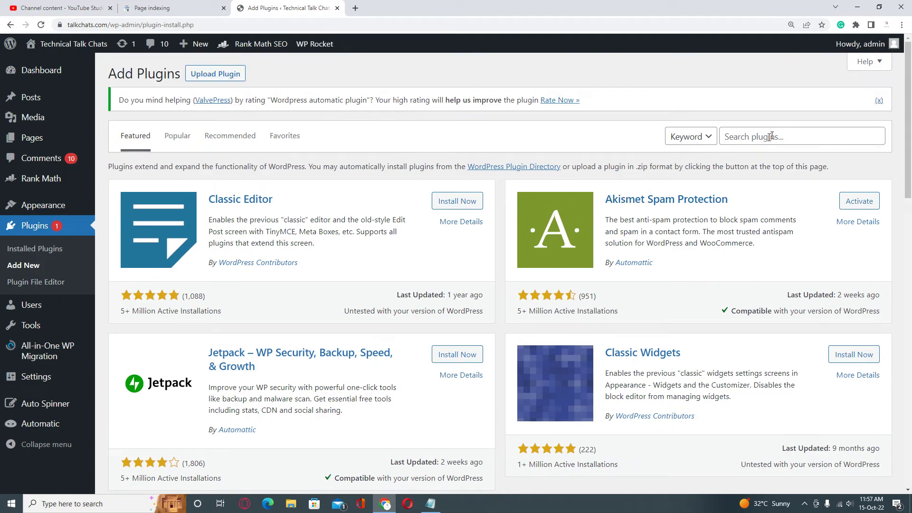
Step: Search the plugin directory for 'cache', then return to the Search Console Page indexing tab
text(cache)
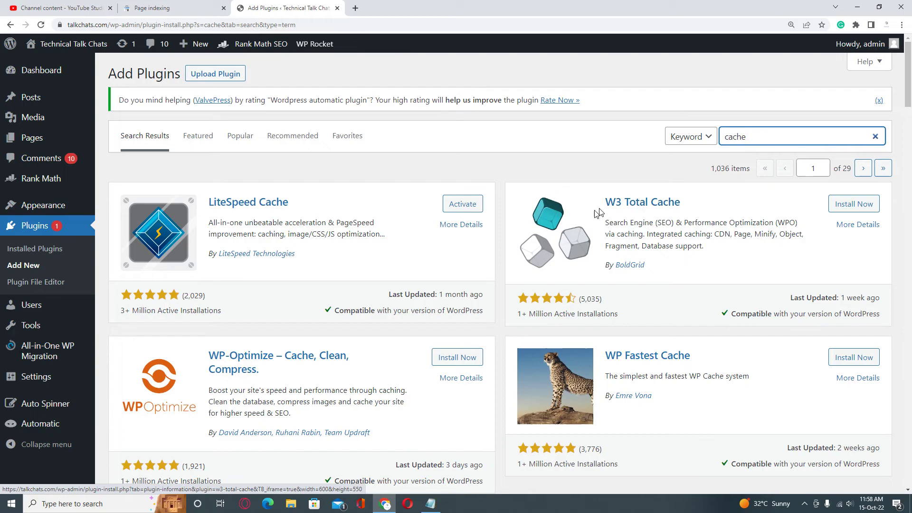
mouse_move(382, 508)
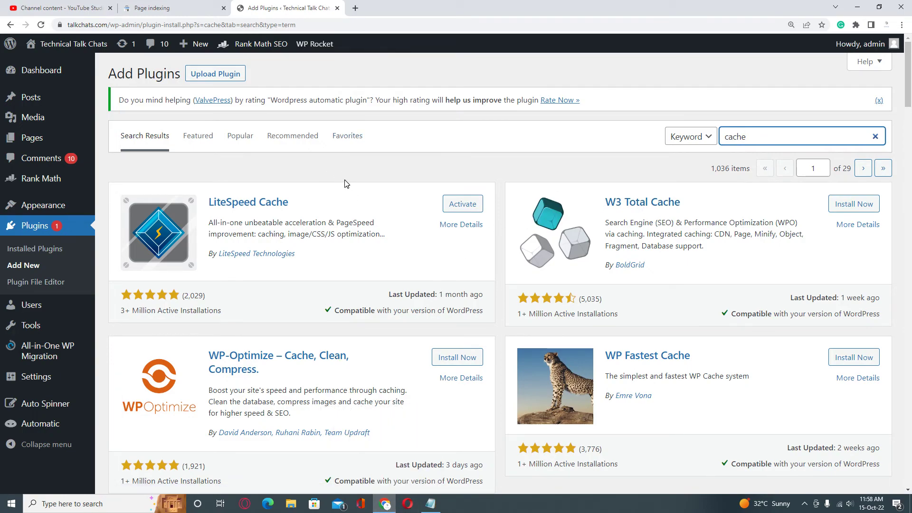
click(167, 7)
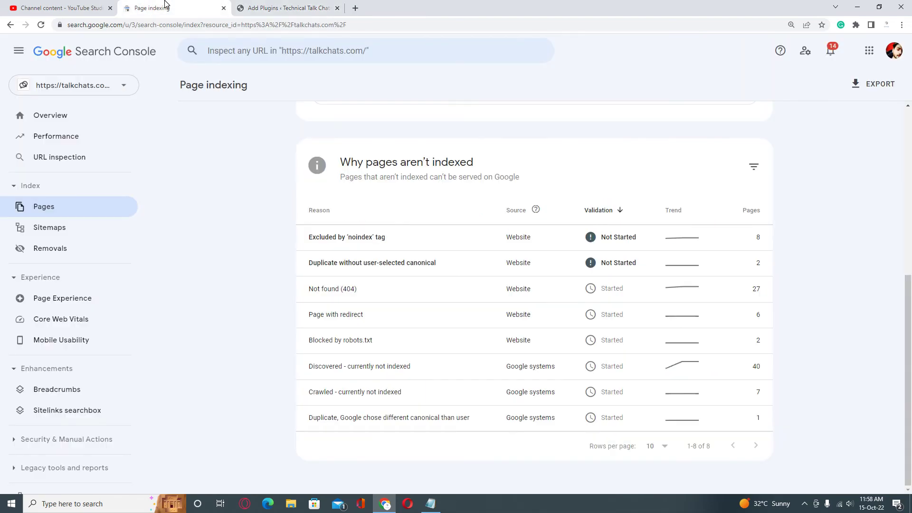